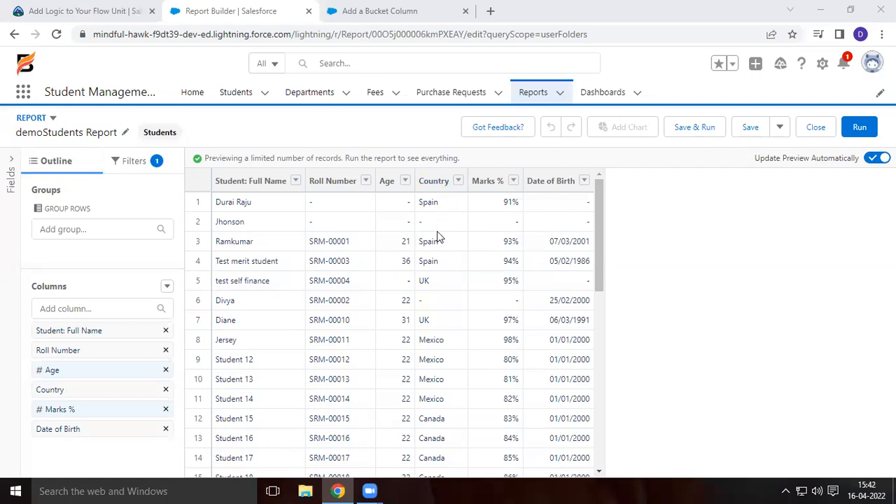
{"action": "left_click_drag", "start_coordinate": [600, 245], "coordinate": [620, 184]}
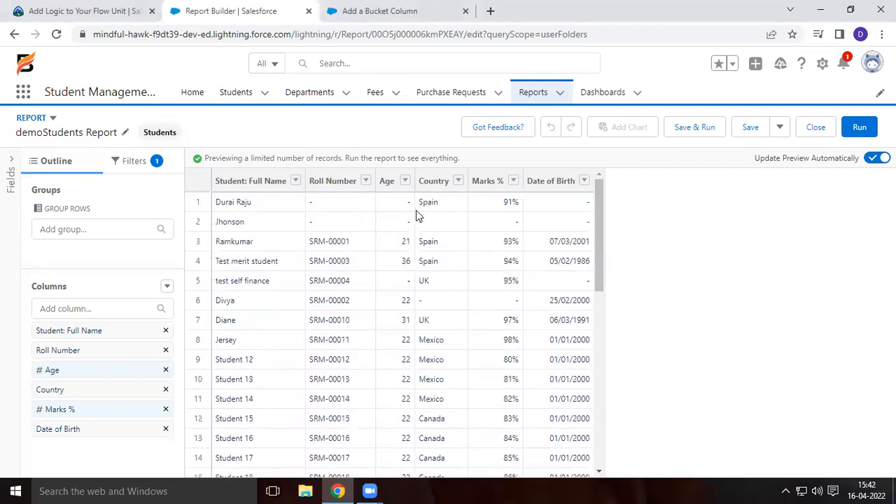
{"action": "left_click", "coordinate": [458, 180]}
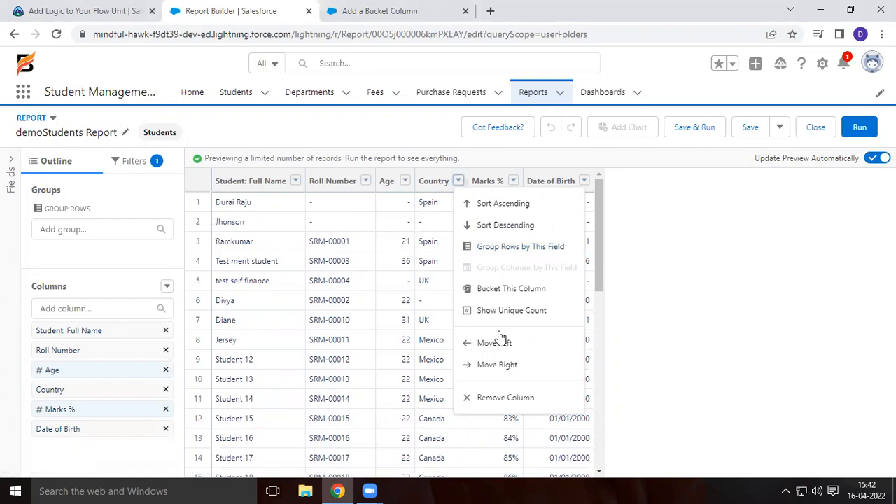
{"action": "left_click", "coordinate": [679, 306]}
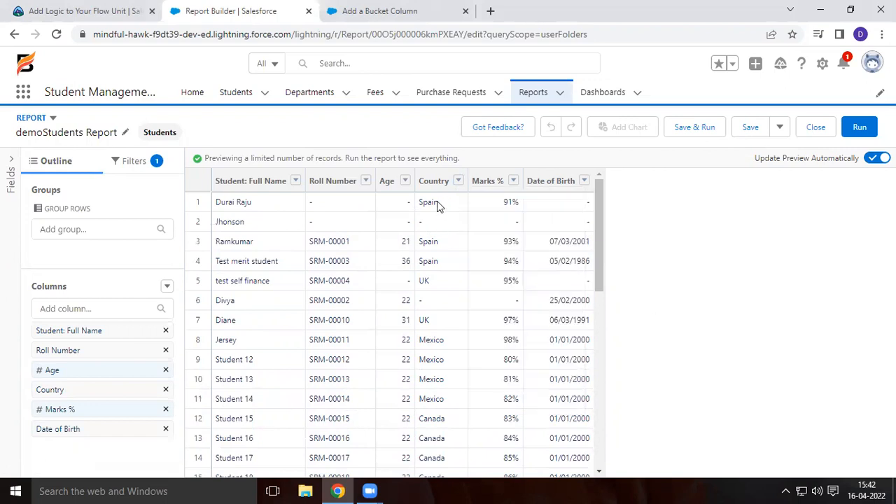
{"action": "left_click_drag", "start_coordinate": [599, 253], "coordinate": [580, 256]}
{"action": "left_click_drag", "start_coordinate": [599, 282], "coordinate": [576, 256]}
- Start a bucket column on the Country field and name it Region
{"action": "left_click", "coordinate": [458, 181]}
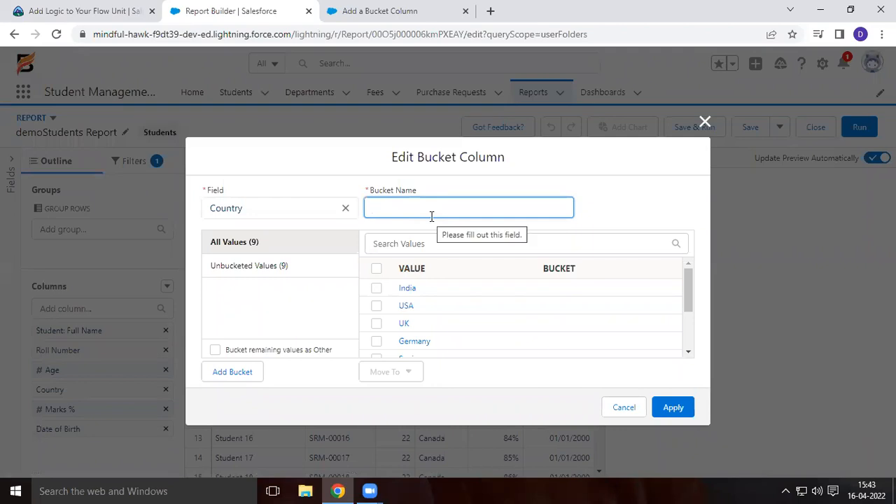
{"action": "type", "text": "Re"}
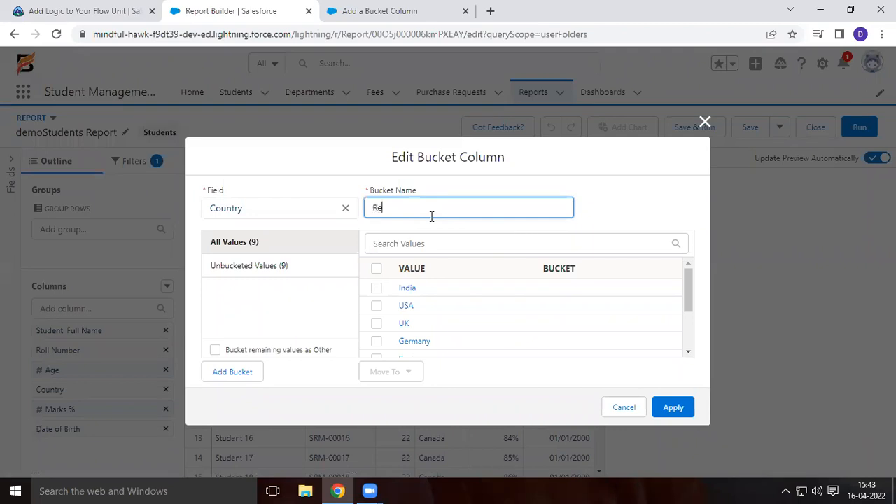
{"action": "type", "text": "gion"}
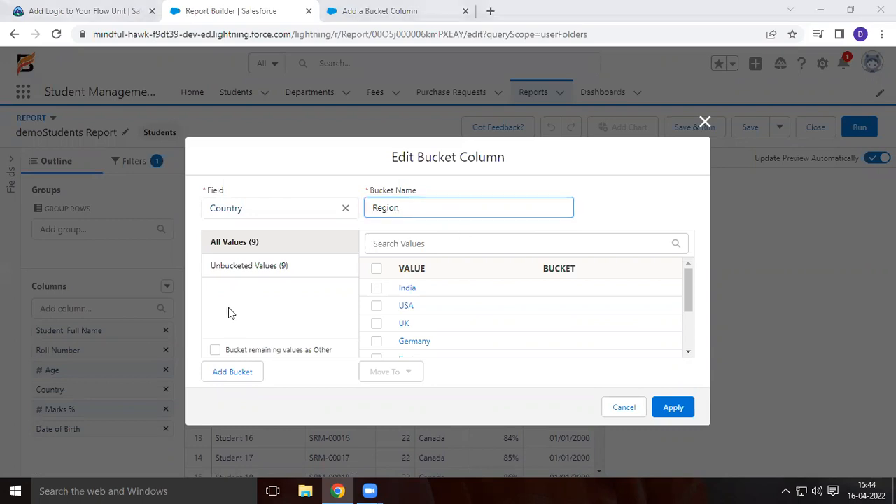
{"action": "left_click", "coordinate": [250, 302]}
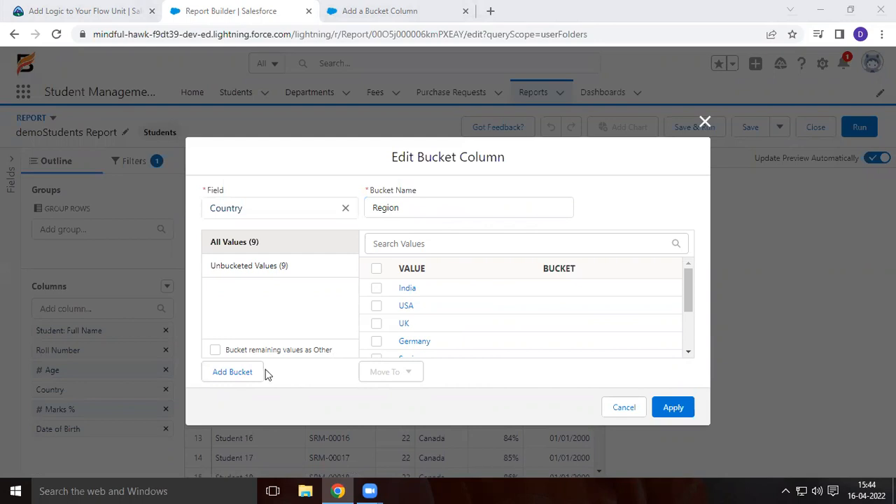
- Add three buckets named Asia, America and Europe to the Region bucket column
{"action": "left_click", "coordinate": [233, 372]}
{"action": "type", "text": "Asia"}
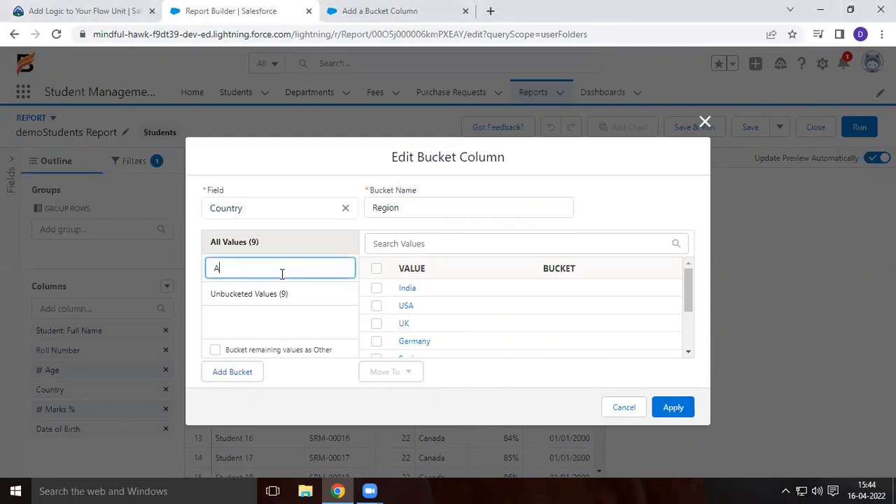
{"action": "left_click", "coordinate": [231, 376]}
{"action": "type", "text": "America"}
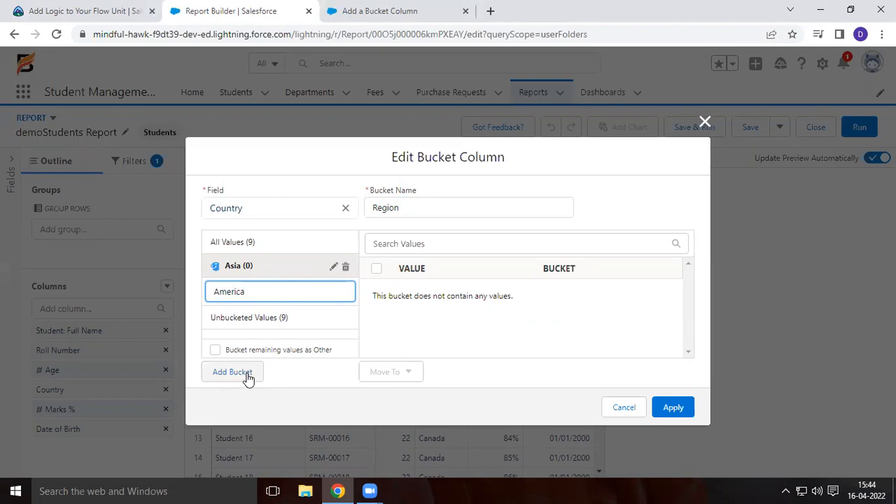
{"action": "left_click", "coordinate": [249, 375]}
{"action": "type", "text": "Europe"}
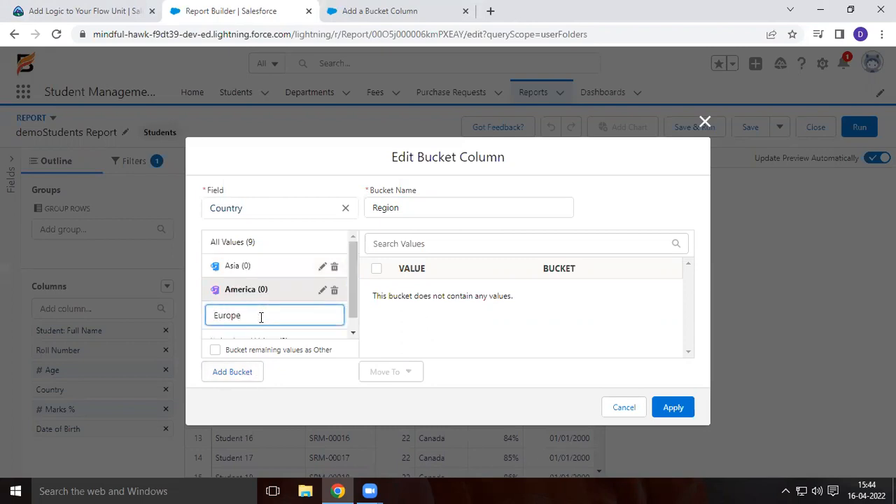
{"action": "key", "text": "Return"}
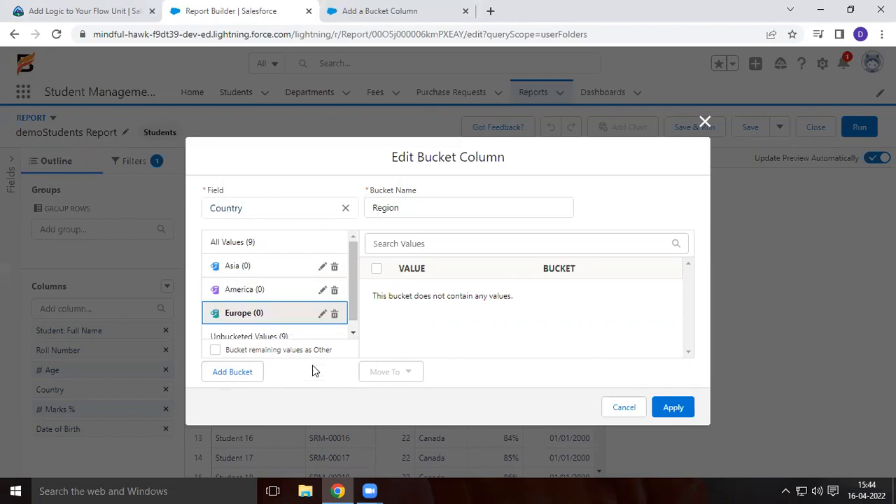
- Assign the unbucketed values India, Singapore and China to the Asia bucket
{"action": "left_click", "coordinate": [281, 337]}
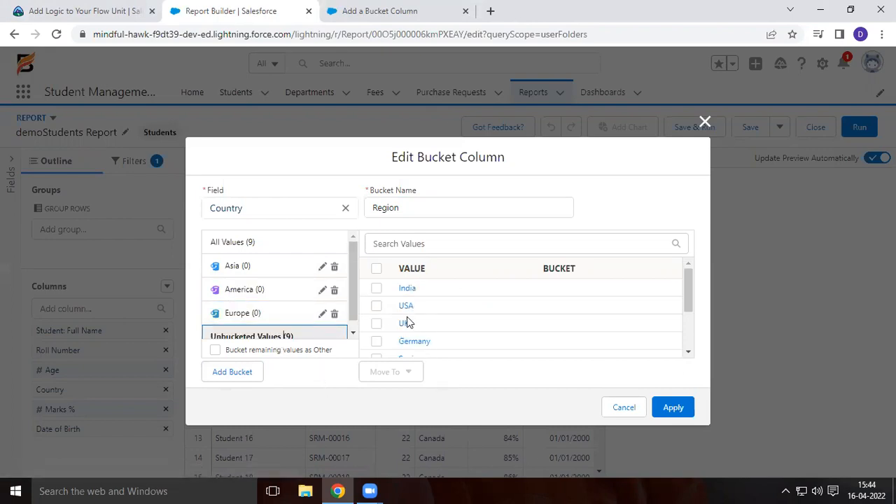
{"action": "left_click", "coordinate": [376, 288]}
{"action": "left_click_drag", "start_coordinate": [687, 301], "coordinate": [688, 330]}
{"action": "left_click", "coordinate": [376, 310]}
{"action": "left_click", "coordinate": [377, 327]}
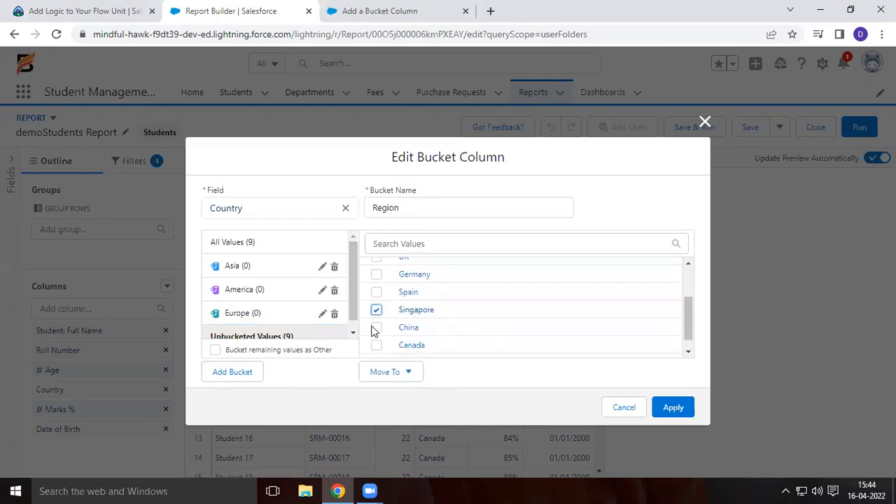
{"action": "left_click", "coordinate": [409, 375]}
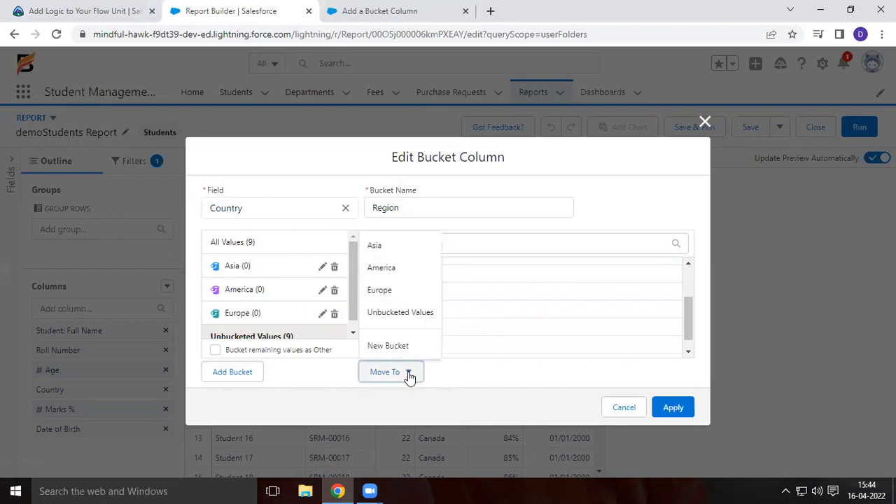
{"action": "left_click", "coordinate": [382, 247]}
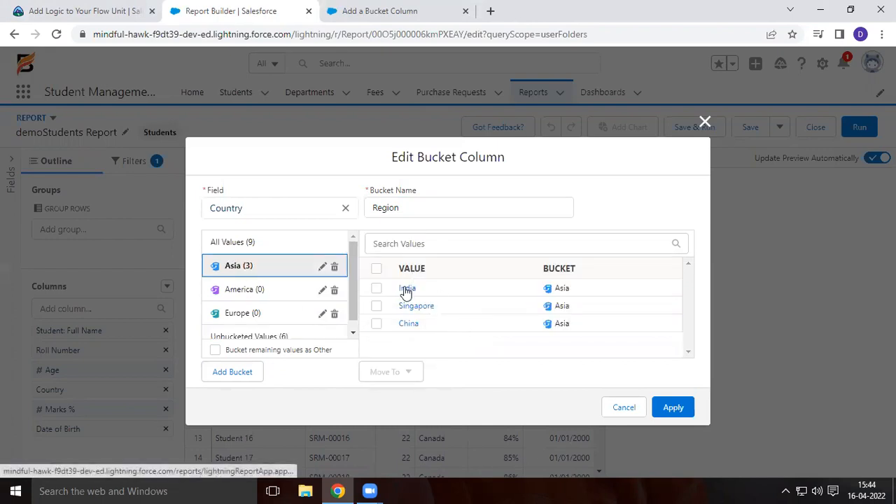
- Assign the unbucketed values USA, Canada and Mexico to the America bucket
{"action": "left_click", "coordinate": [256, 338]}
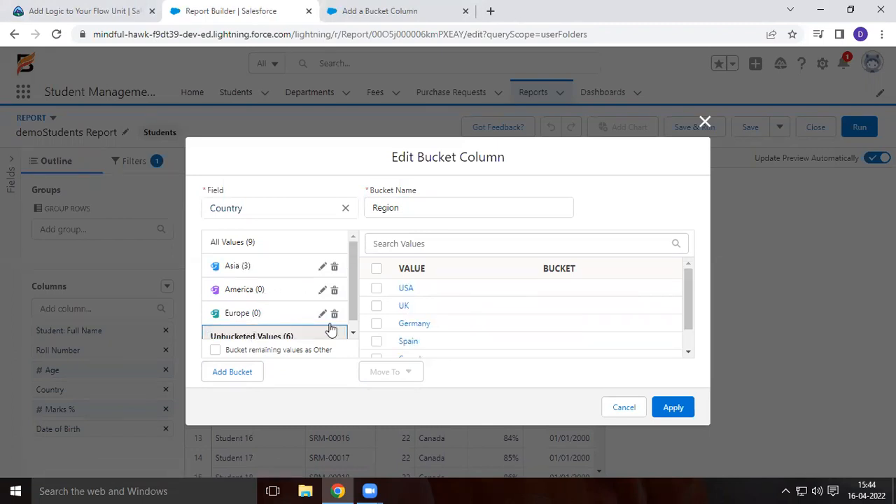
{"action": "left_click", "coordinate": [377, 288]}
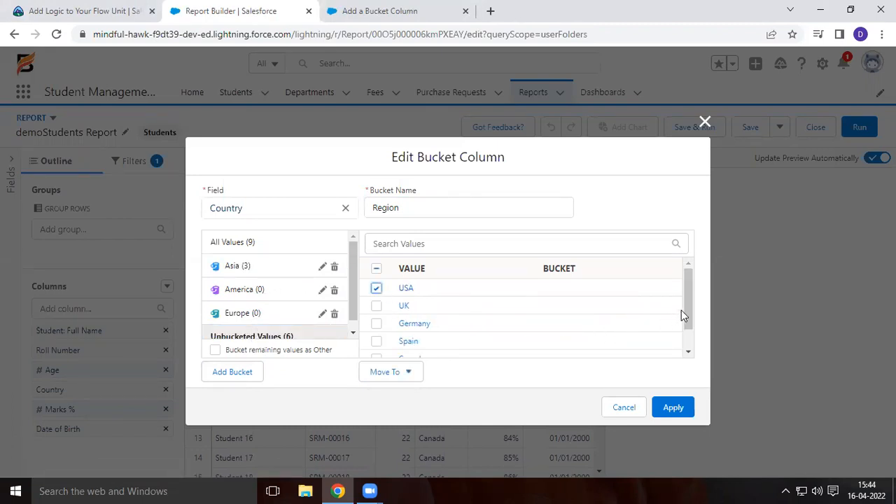
{"action": "left_click_drag", "start_coordinate": [686, 311], "coordinate": [687, 349]}
{"action": "left_click", "coordinate": [377, 332]}
{"action": "left_click", "coordinate": [377, 348]}
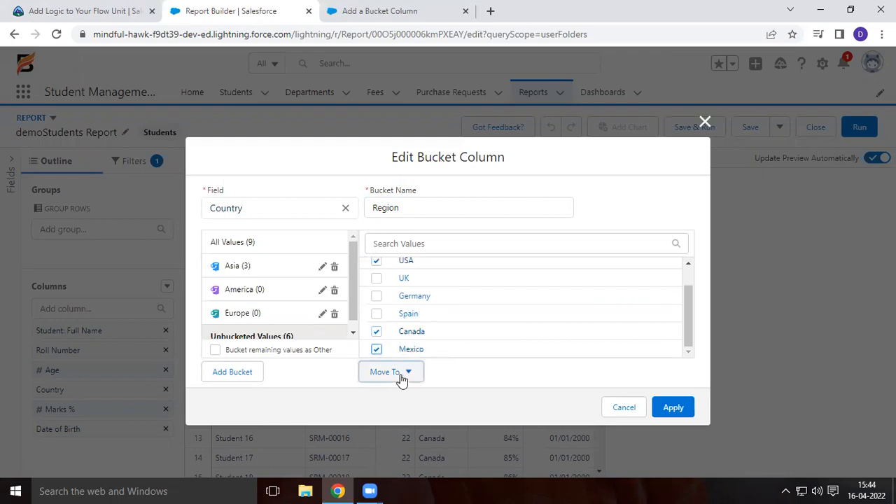
{"action": "left_click", "coordinate": [401, 376]}
{"action": "left_click", "coordinate": [386, 278]}
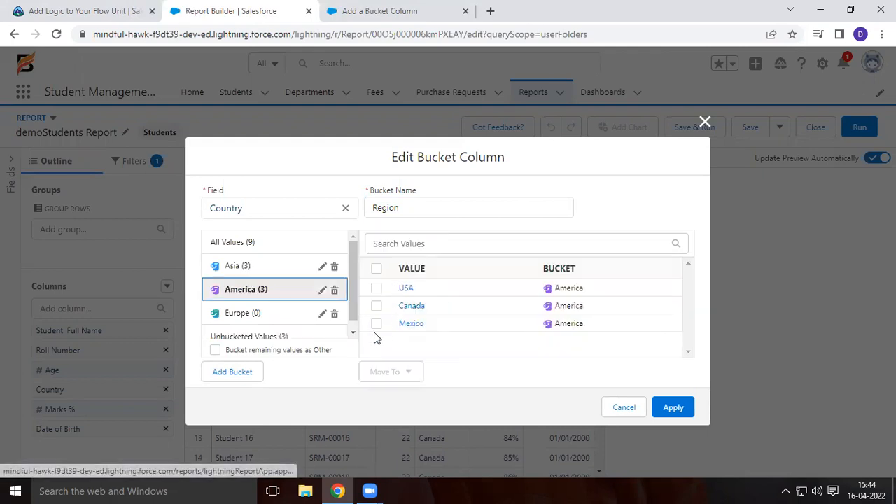
- Assign the remaining values UK, Germany and Spain to the Europe bucket and apply the Region bucket column
{"action": "left_click", "coordinate": [249, 336]}
{"action": "left_click", "coordinate": [377, 287]}
{"action": "left_click", "coordinate": [377, 306]}
{"action": "left_click", "coordinate": [376, 323]}
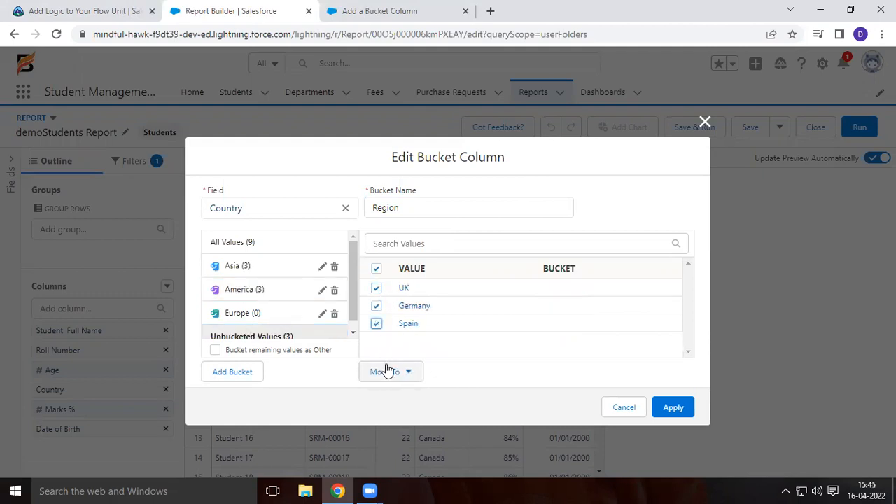
{"action": "left_click", "coordinate": [394, 375]}
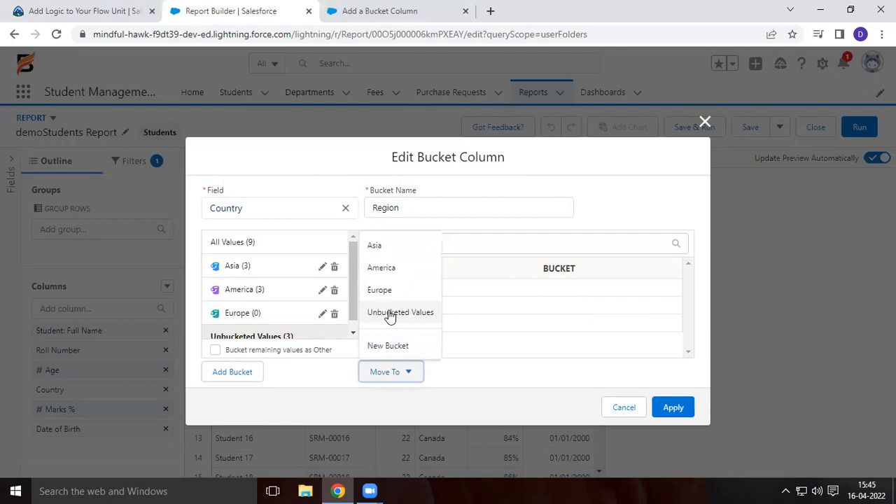
{"action": "left_click", "coordinate": [386, 290]}
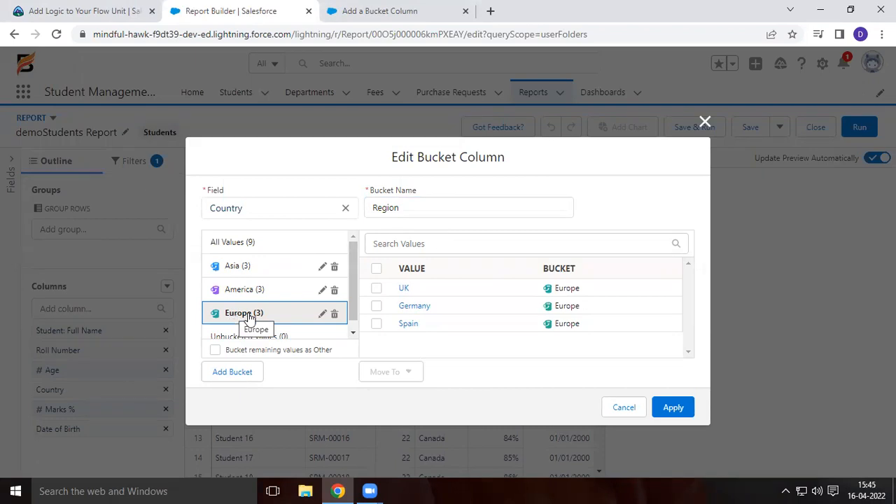
{"action": "left_click", "coordinate": [675, 408]}
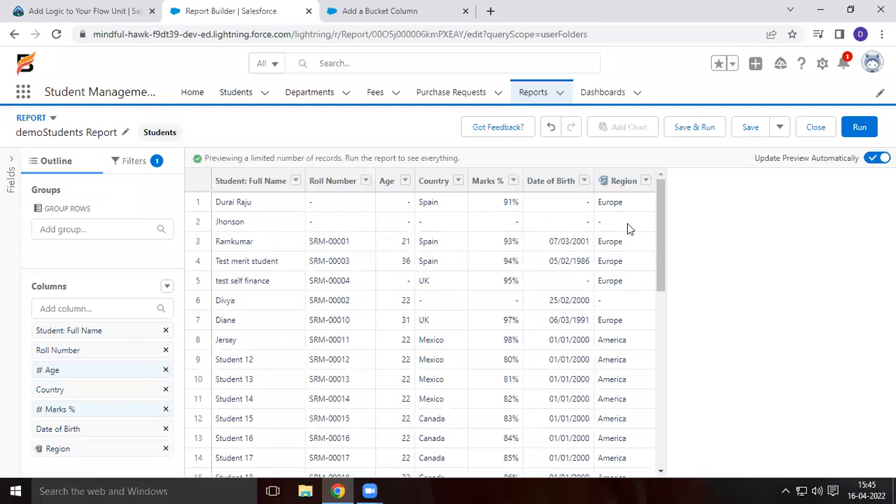
{"action": "left_click", "coordinate": [646, 181]}
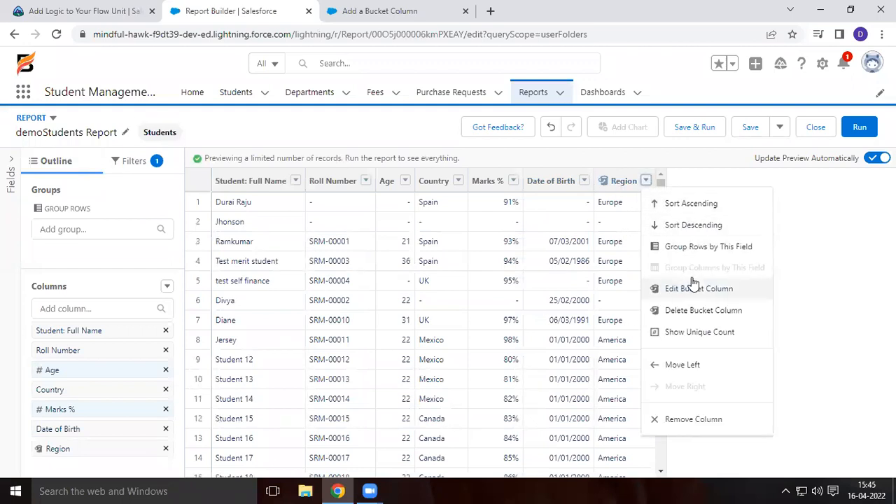
{"action": "left_click", "coordinate": [703, 180]}
- Start a bucket column on the Marks % field, name it Grade and add a third range to it
{"action": "left_click", "coordinate": [513, 183]}
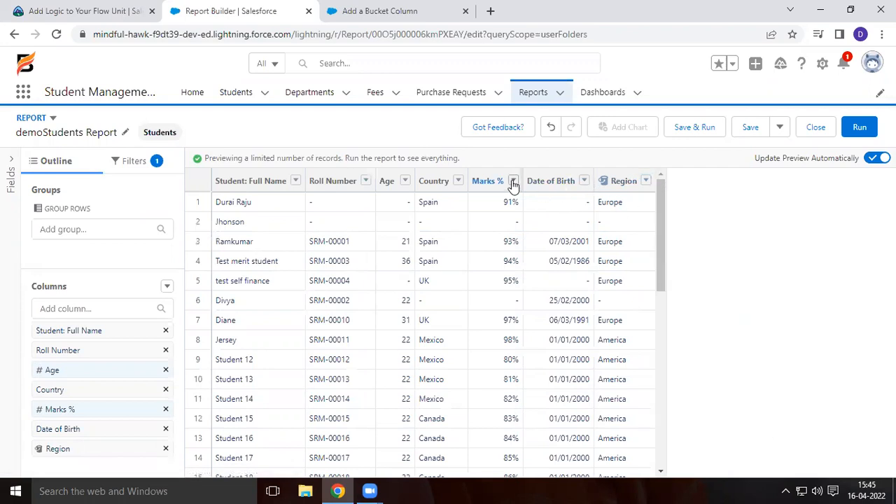
{"action": "left_click", "coordinate": [559, 313]}
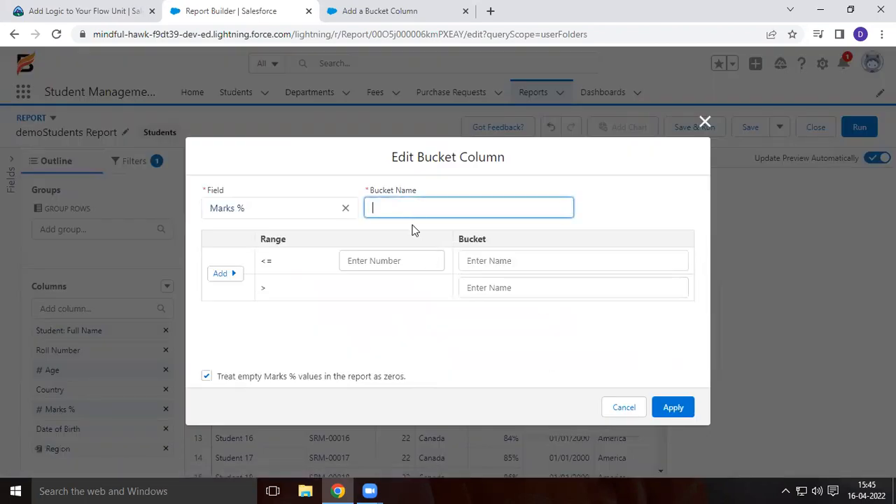
{"action": "type", "text": "Grade"}
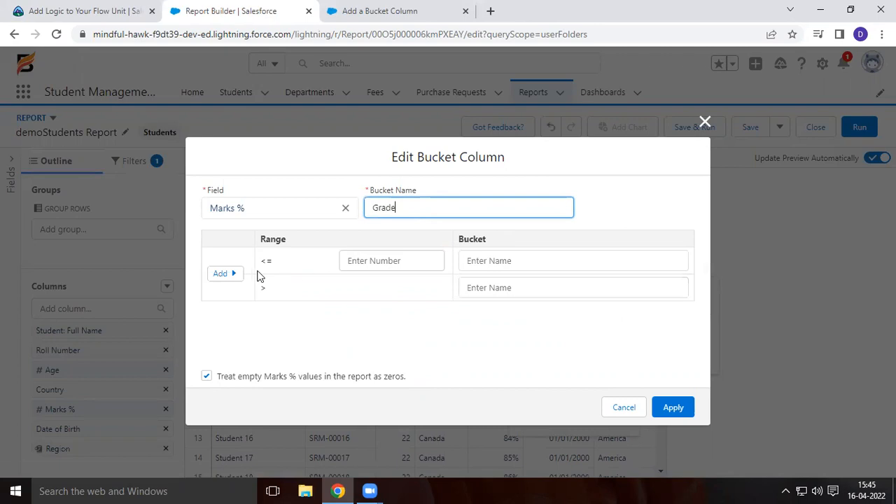
{"action": "left_click", "coordinate": [232, 275]}
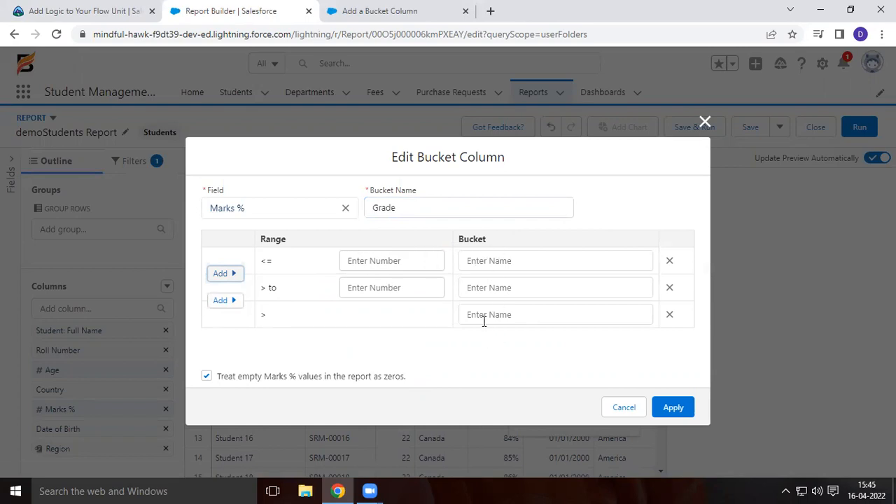
- Define the Grade ranges as C up to 75, B above 75 to 90 and A above 90, and apply the bucket column
{"action": "left_click", "coordinate": [378, 267]}
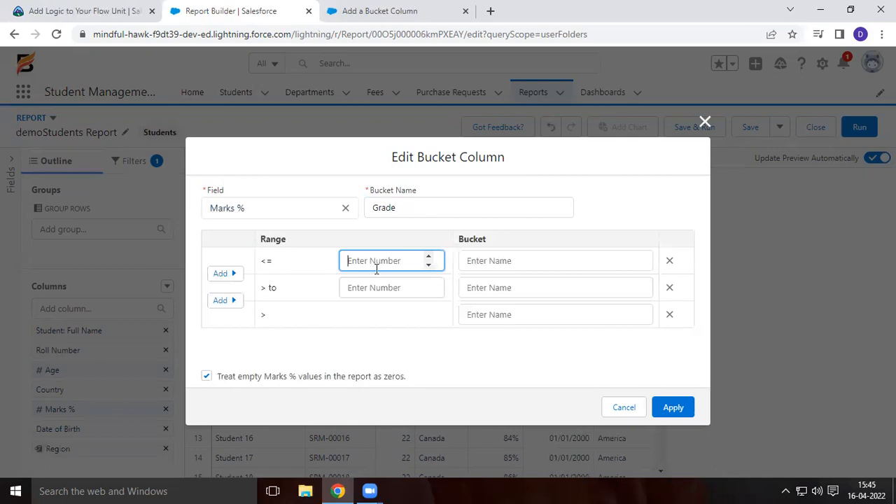
{"action": "type", "text": "75"}
{"action": "left_click", "coordinate": [501, 262]}
{"action": "type", "text": "C"}
{"action": "left_click", "coordinate": [369, 288]}
{"action": "type", "text": "90"}
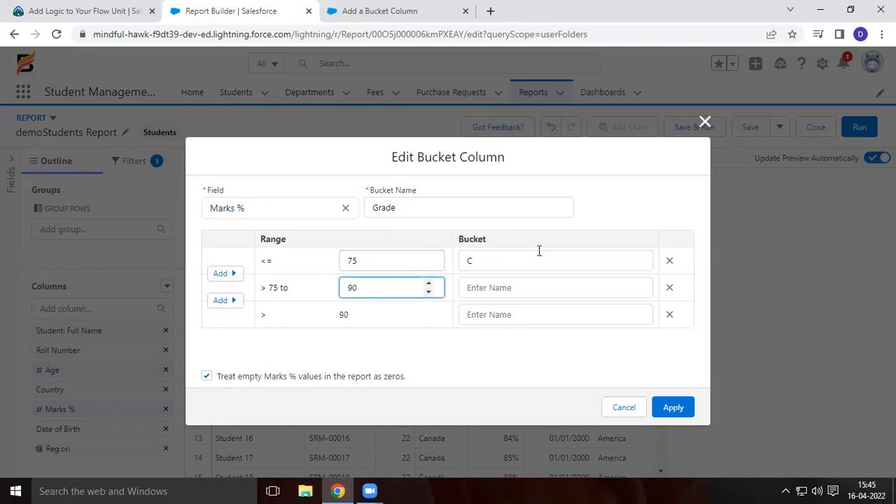
{"action": "left_click", "coordinate": [506, 295]}
{"action": "type", "text": "B"}
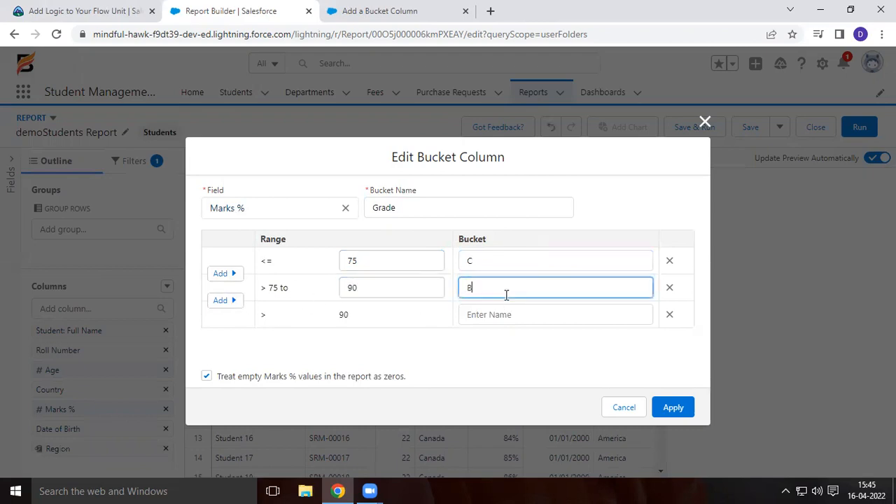
{"action": "left_click", "coordinate": [498, 314]}
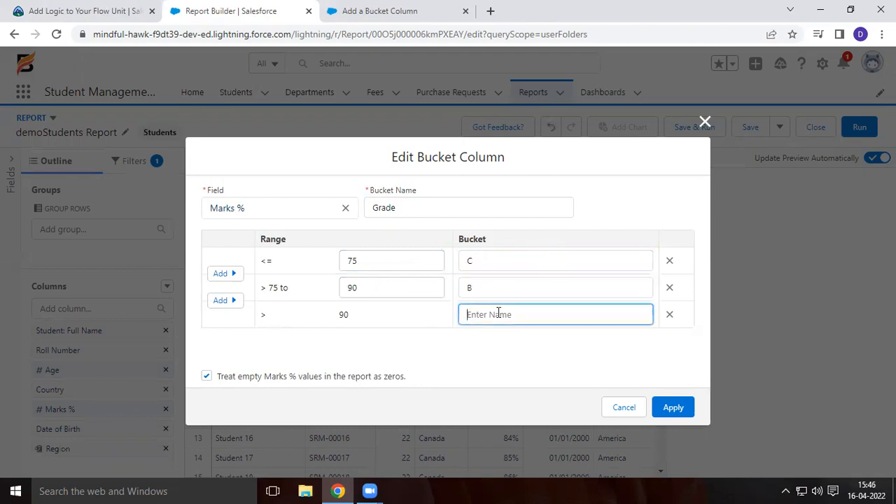
{"action": "type", "text": "A"}
{"action": "left_click", "coordinate": [671, 409]}
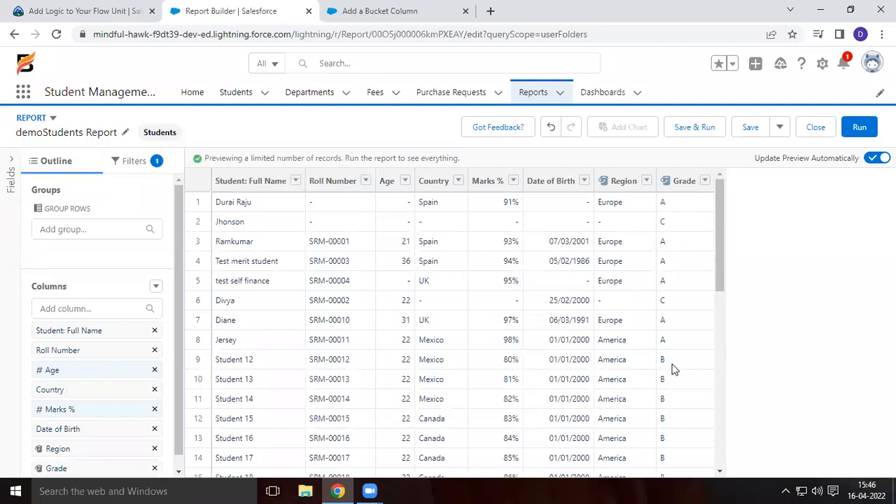
- Sort the report by the Grade column in ascending order
{"action": "left_click", "coordinate": [705, 181]}
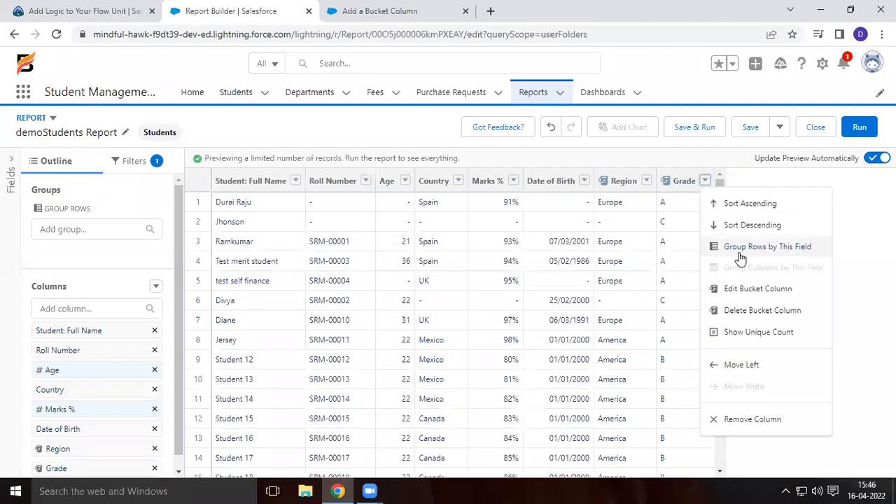
{"action": "left_click", "coordinate": [730, 210]}
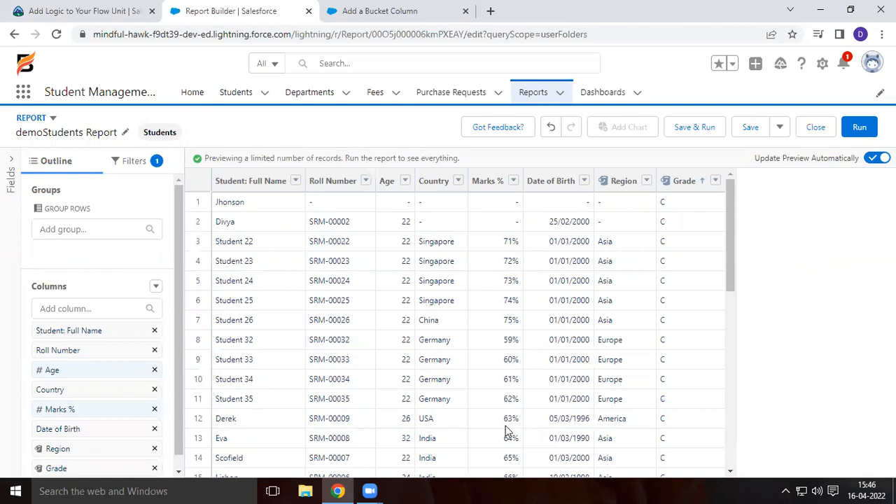
- Sort the report by the Grade column in descending order and group its rows by the Region bucket column
{"action": "left_click", "coordinate": [715, 180]}
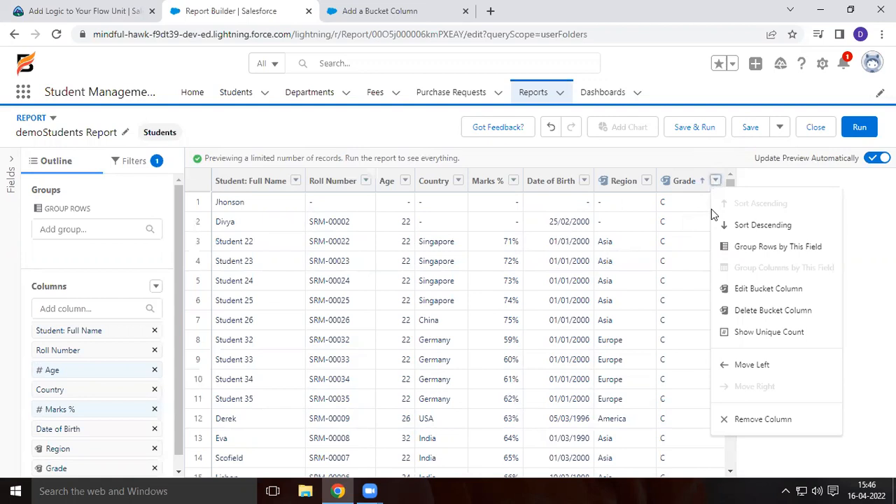
{"action": "left_click", "coordinate": [743, 225]}
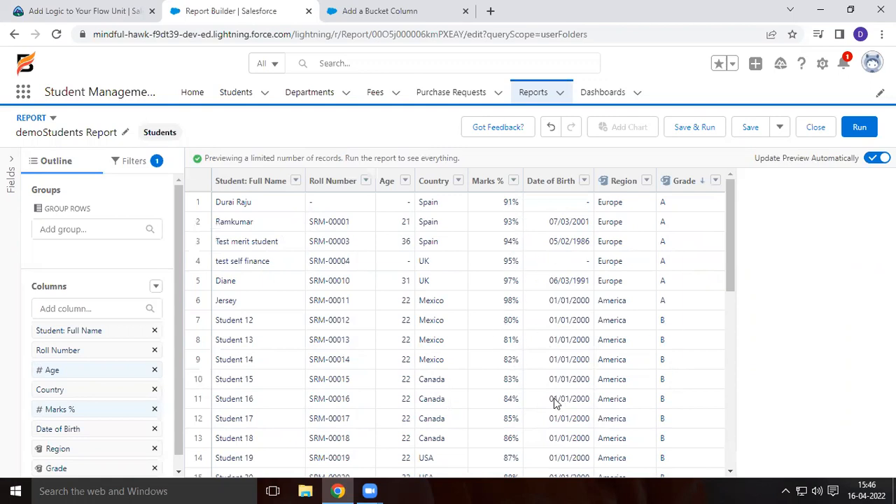
{"action": "left_click", "coordinate": [647, 181]}
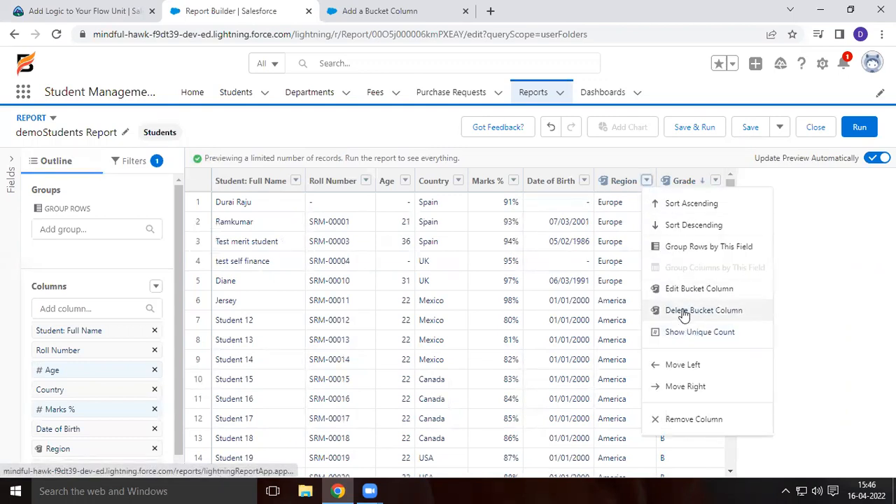
{"action": "left_click", "coordinate": [692, 251]}
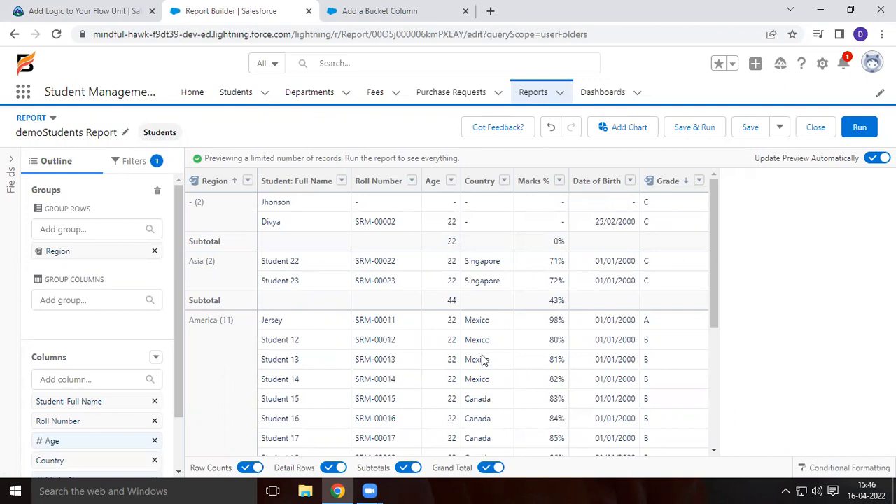
{"action": "scroll", "coordinate": [717, 319], "scroll_direction": "down", "scroll_amount": 2}
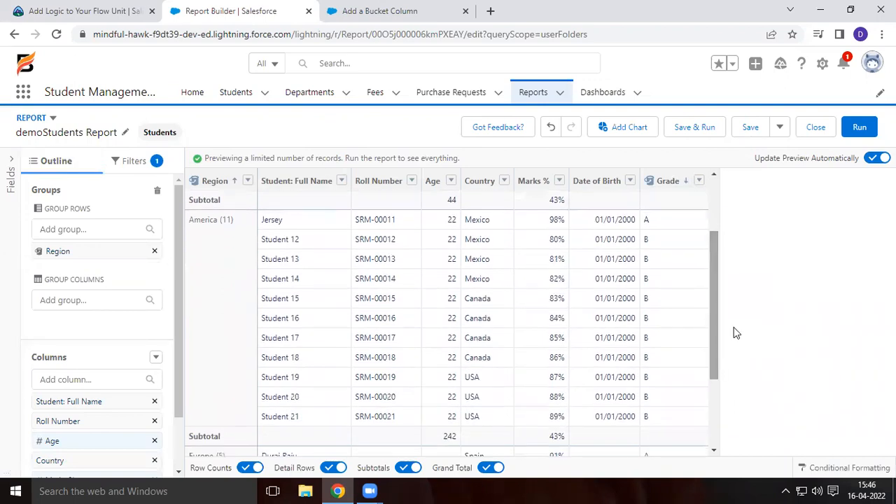
- Run the demoStudents report and review the student records and grades within each region group
{"action": "left_click", "coordinate": [869, 138]}
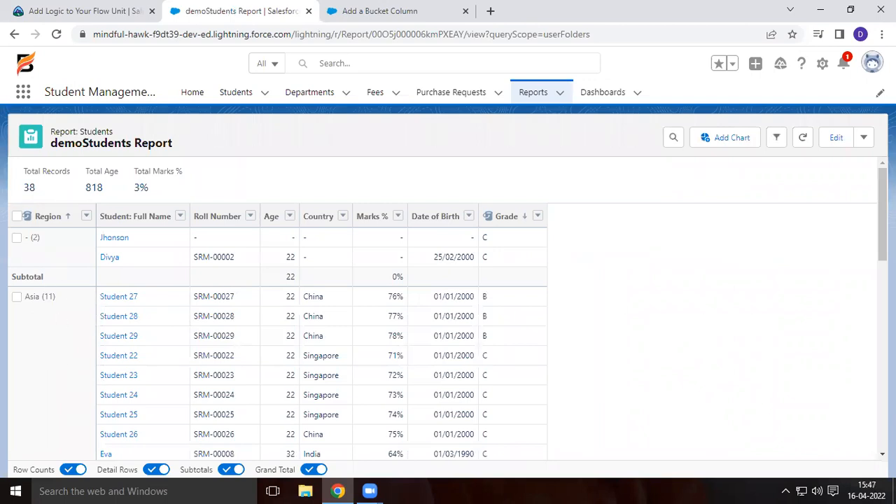
{"action": "scroll", "coordinate": [700, 315], "scroll_direction": "down", "scroll_amount": 3}
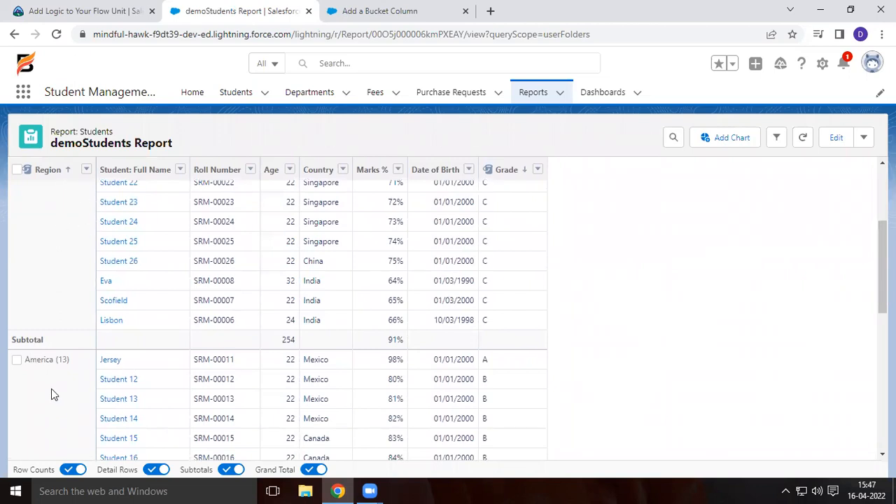
{"action": "scroll", "coordinate": [560, 377], "scroll_direction": "down", "scroll_amount": 1}
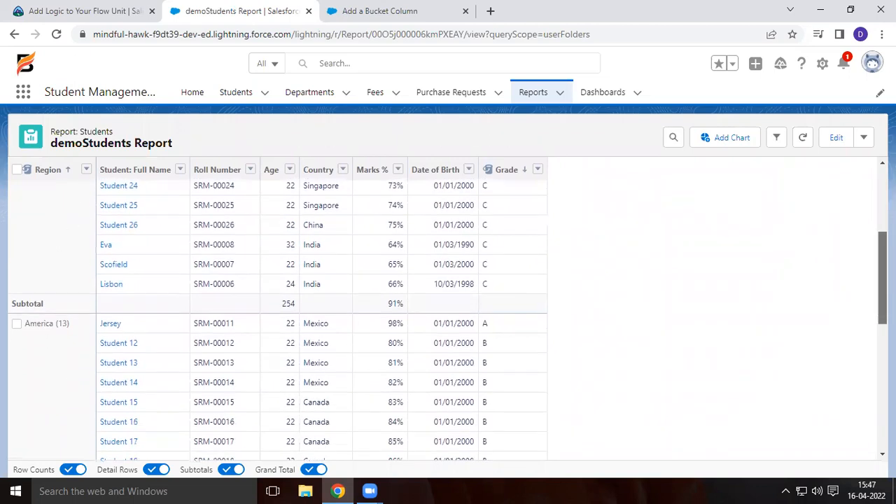
{"action": "scroll", "coordinate": [280, 315], "scroll_direction": "down", "scroll_amount": 5}
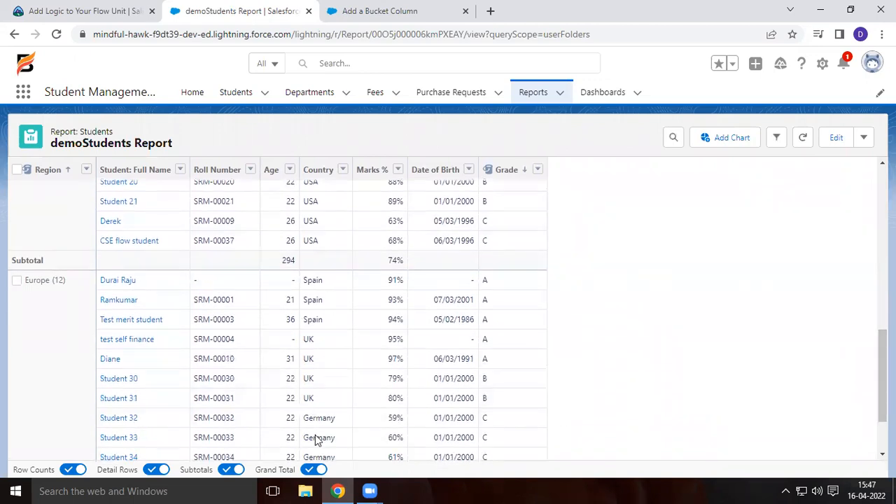
{"action": "left_click_drag", "start_coordinate": [882, 403], "coordinate": [862, 266]}
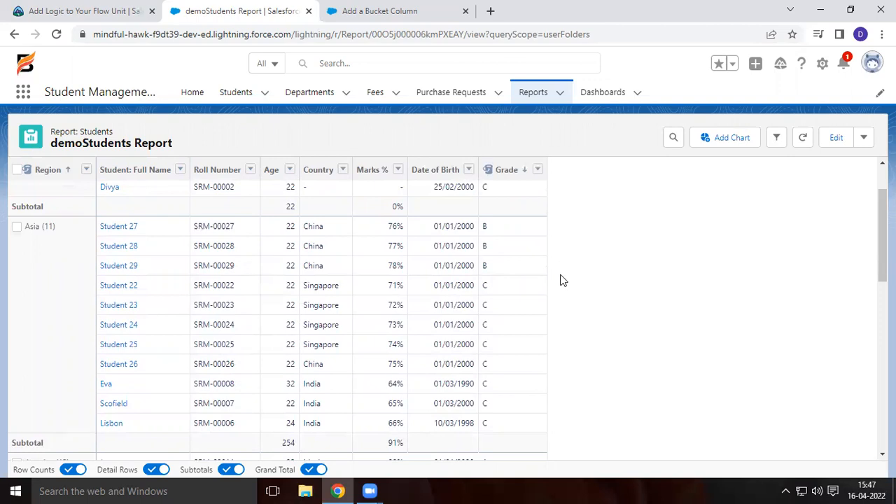
{"action": "scroll", "coordinate": [883, 232], "scroll_direction": "up", "scroll_amount": 2}
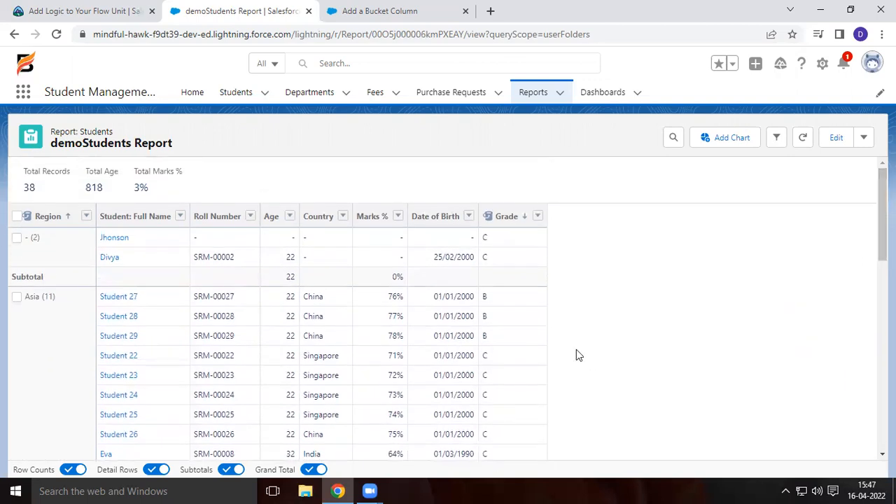
- Switch to the Add a Bucket Column help article and examine the limits on bucket fields, buckets and values per bucket
{"action": "left_click", "coordinate": [402, 21]}
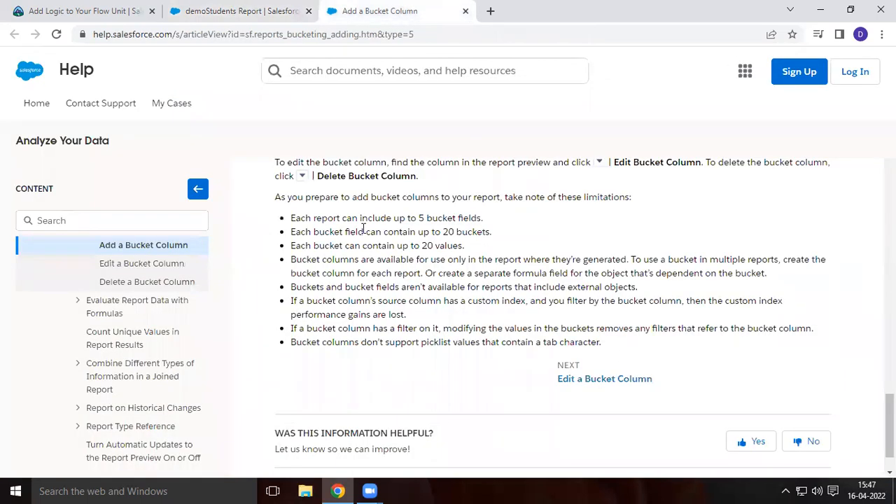
{"action": "left_click_drag", "start_coordinate": [301, 218], "coordinate": [465, 222]}
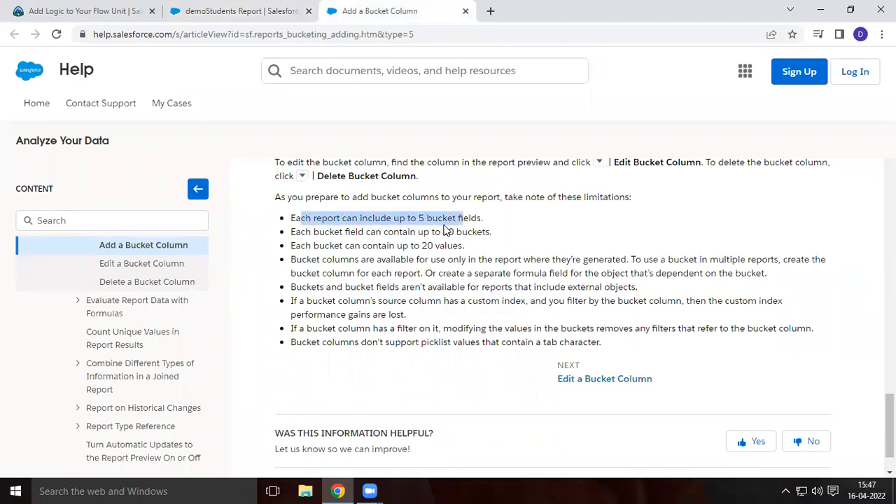
{"action": "left_click_drag", "start_coordinate": [444, 233], "coordinate": [463, 236]}
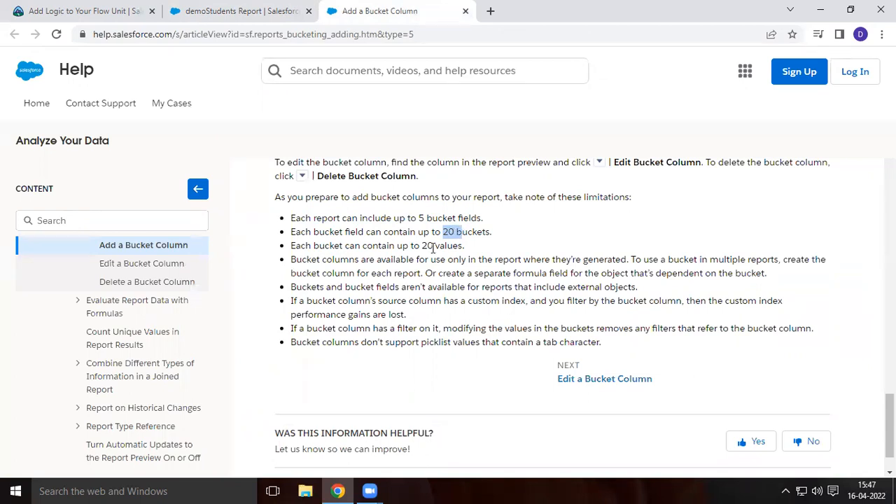
{"action": "mouse_move", "coordinate": [420, 247]}
{"action": "left_mouse_down"}
{"action": "mouse_move", "coordinate": [448, 246]}
{"action": "mouse_move", "coordinate": [434, 246]}
{"action": "left_mouse_up"}
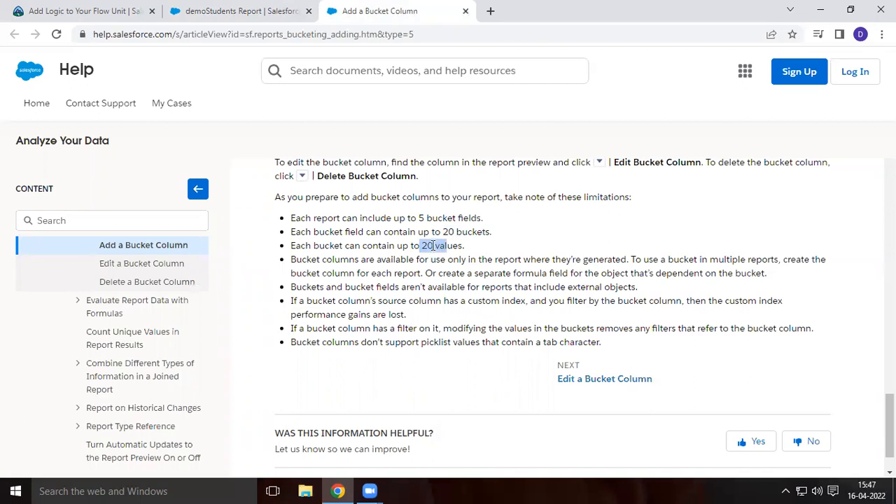
{"action": "left_click_drag", "start_coordinate": [433, 246], "coordinate": [446, 247]}
{"action": "left_click", "coordinate": [462, 246]}
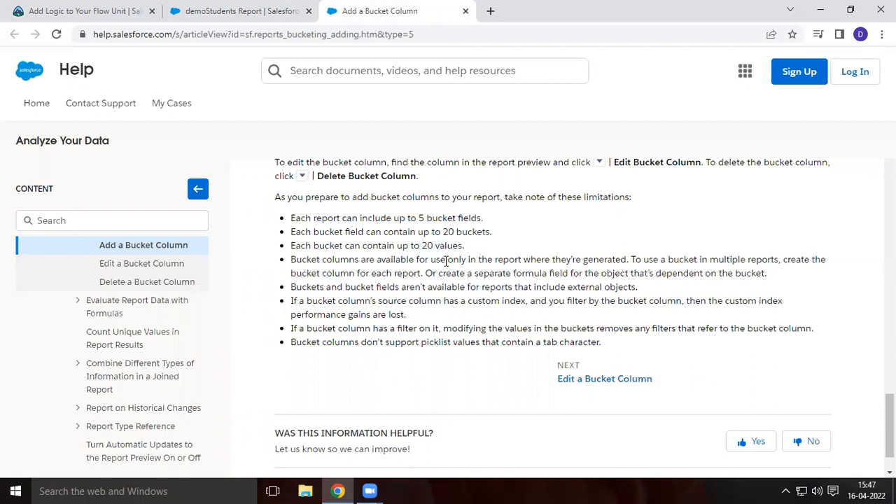